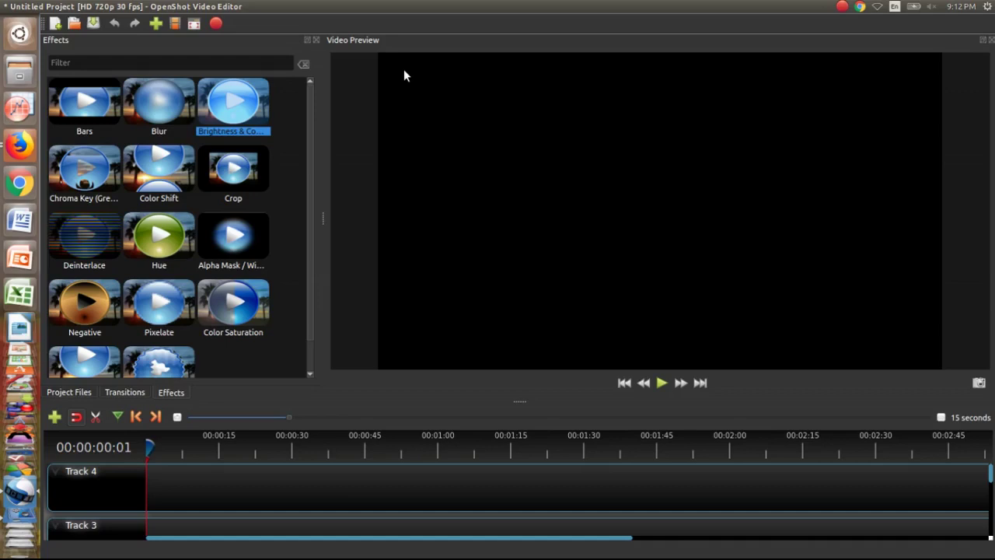
- Bring gedit forward, move it aside and select the add-apt-repository command line
key(alt+Tab)
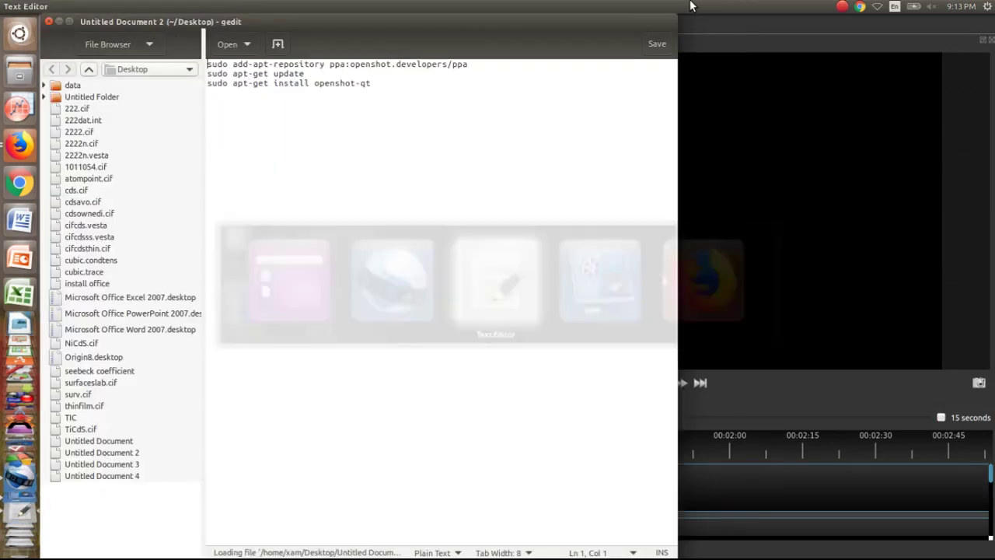
drag(364, 21, 457, 79)
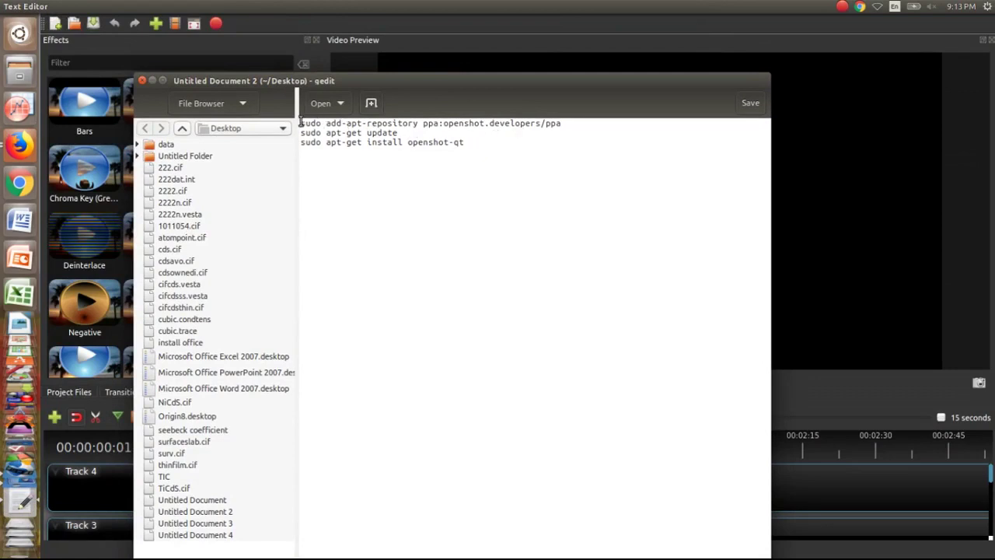
drag(300, 125, 576, 126)
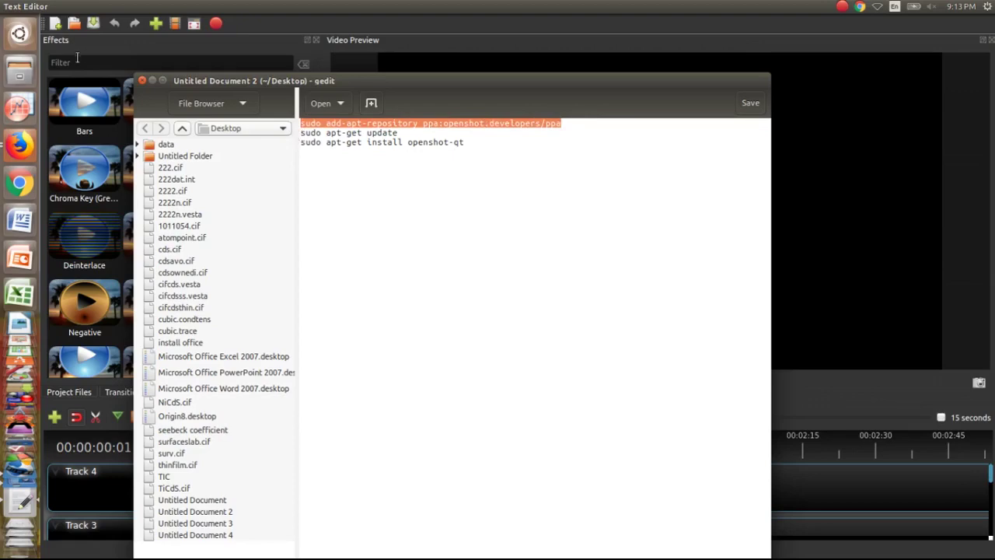
- Search the Dash for 'voopen', dismiss it without launching anything, and close gedit
key(super)
text(vo)
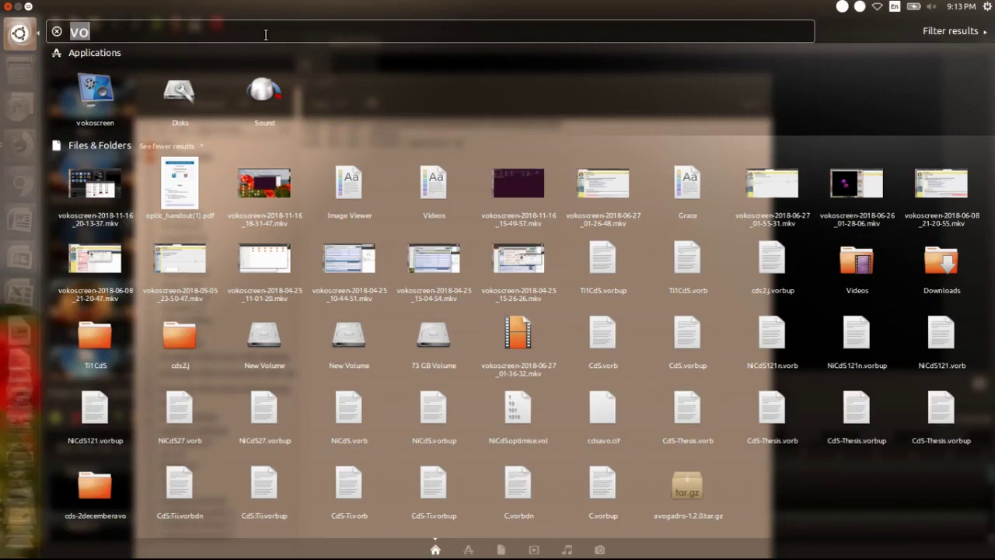
text(open)
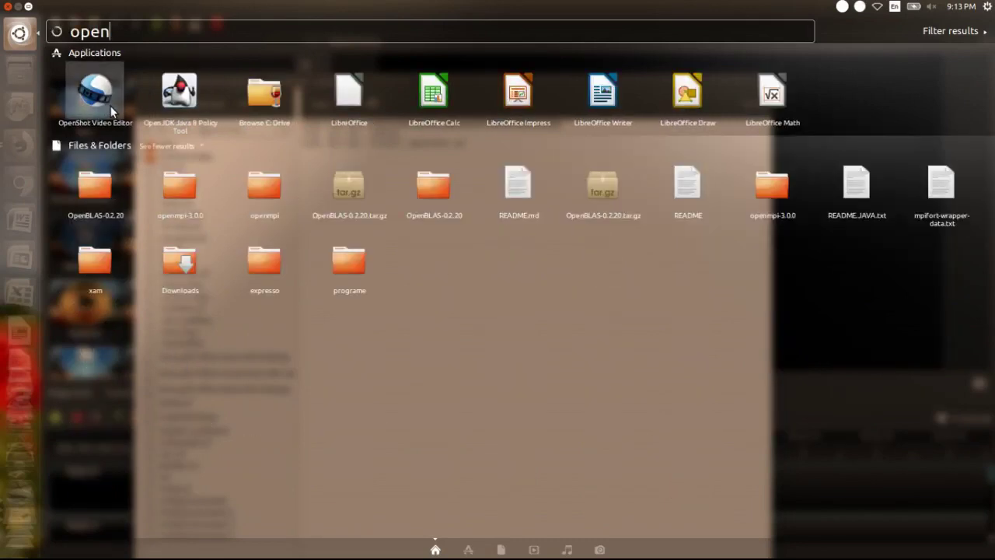
key(Escape)
key(Escape)
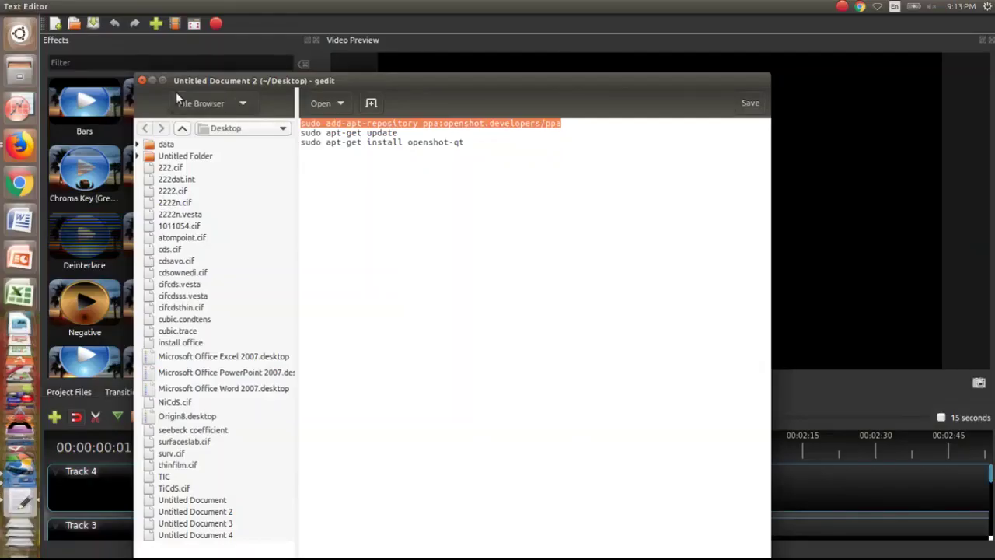
click(144, 82)
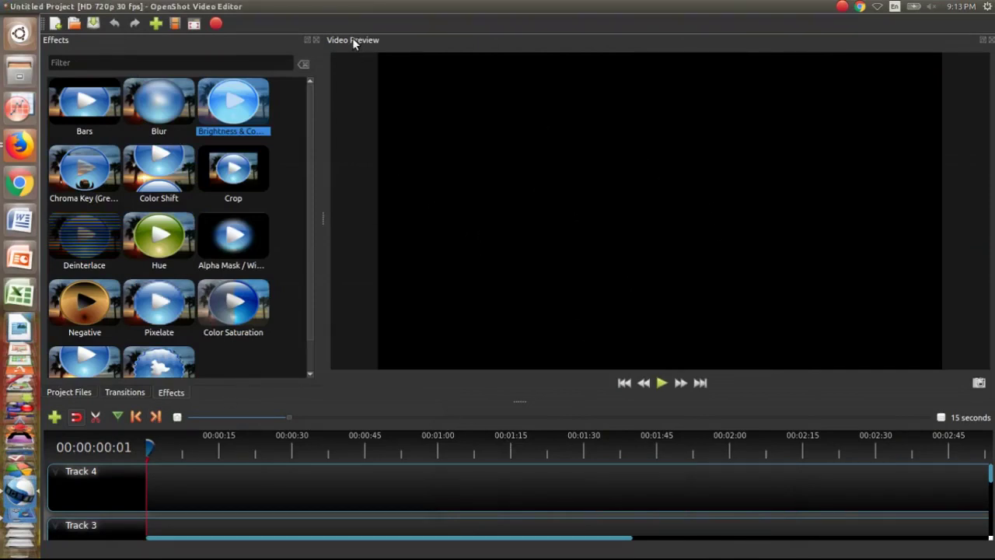
- Cycle through the Transitions and Effects lists, ending on the empty Project Files list
click(77, 393)
click(125, 391)
click(184, 391)
click(73, 395)
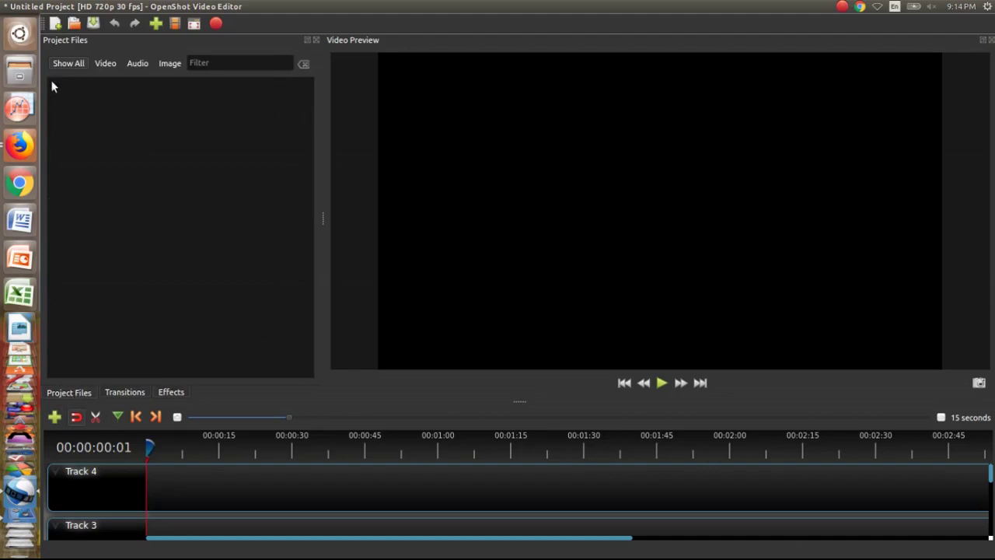
- Drag vokoscreen-2018-11-16_15-49-57.mkv from New Volume's Videos folder into Project Files, then close Files
click(19, 71)
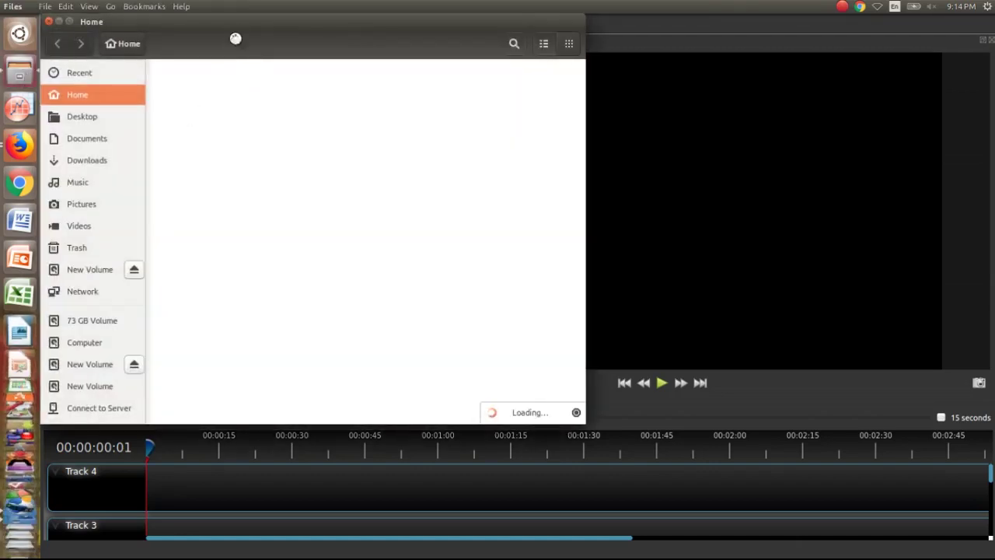
drag(238, 29, 487, 58)
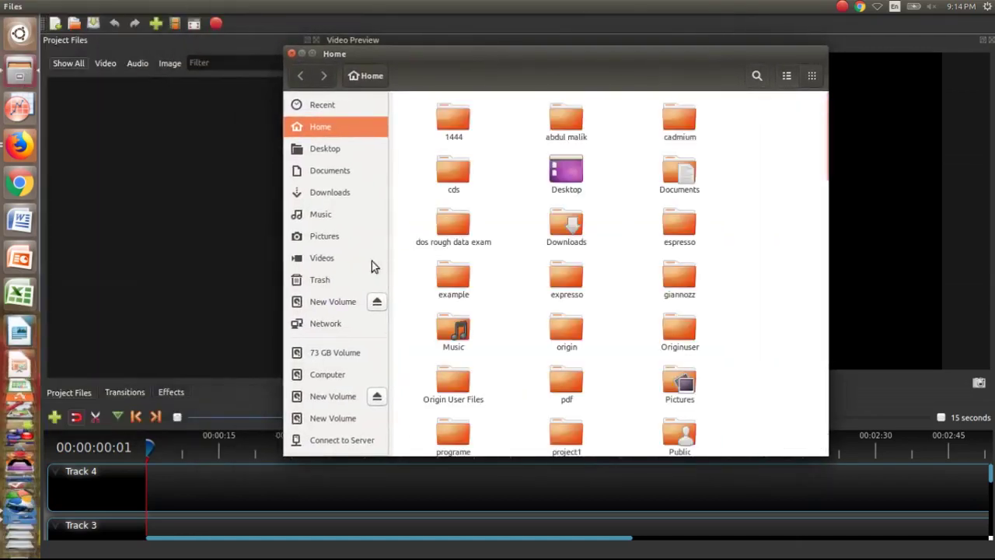
click(332, 304)
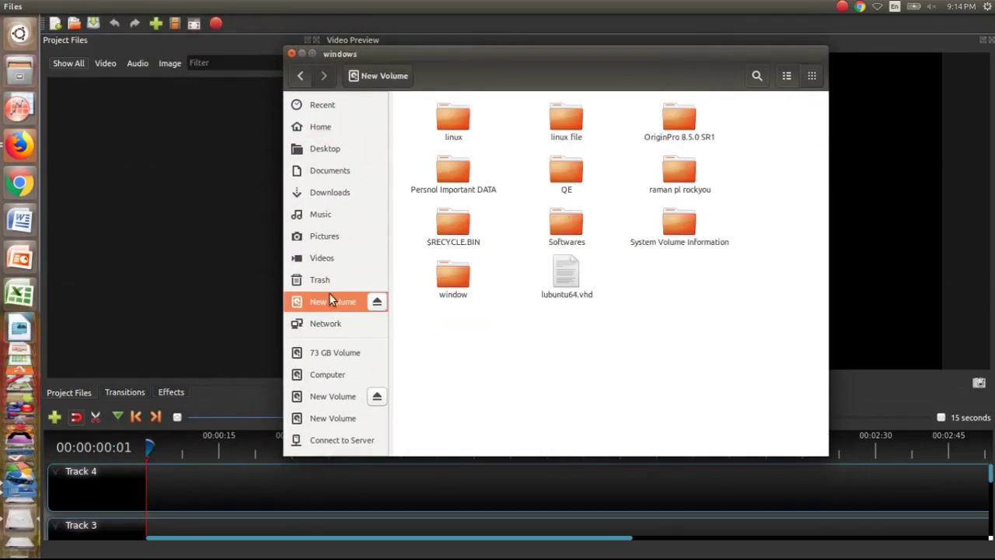
click(328, 263)
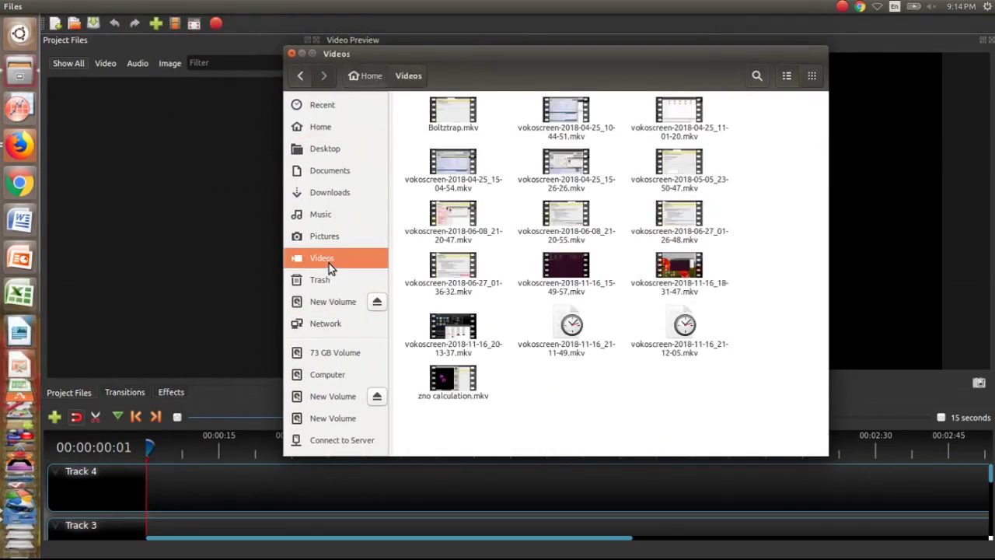
click(563, 277)
drag(563, 278, 175, 237)
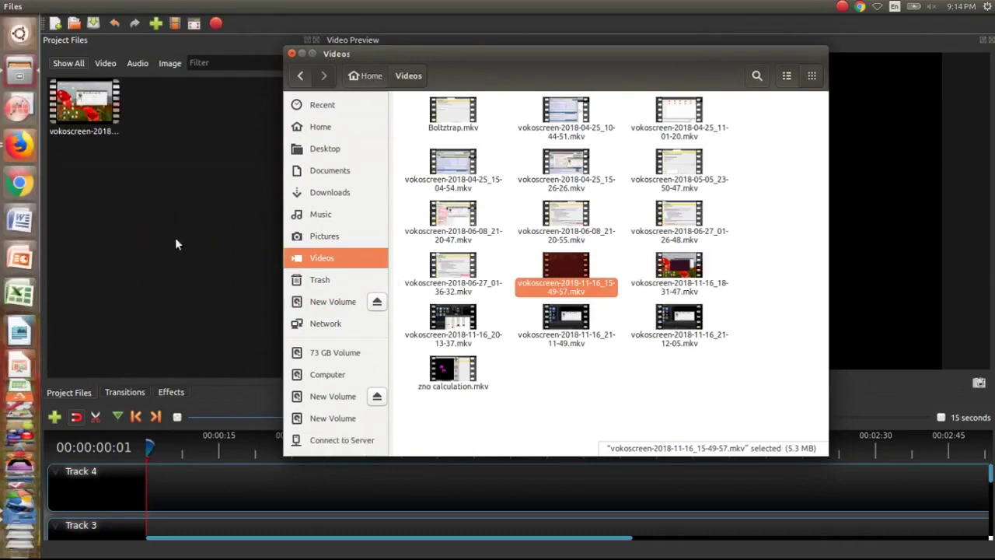
click(293, 54)
- Place the vokoscreen clip on Track 4 and scrub it around 00:00:06:24
click(99, 131)
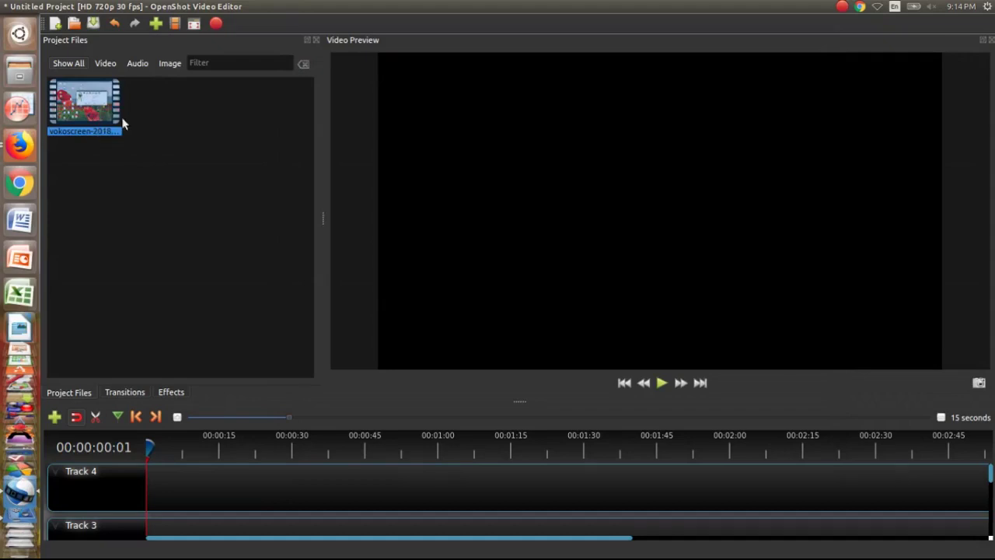
drag(96, 121, 180, 486)
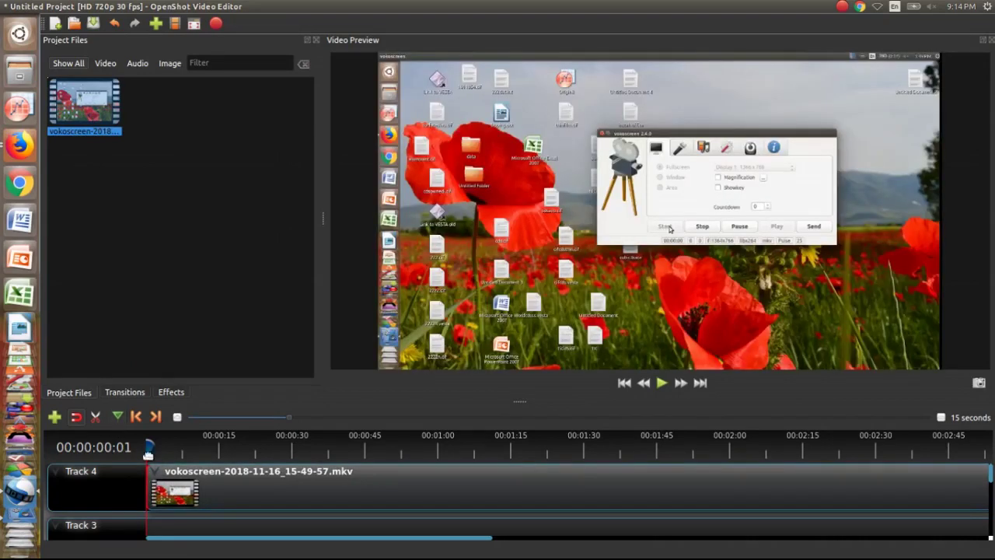
drag(149, 450, 179, 448)
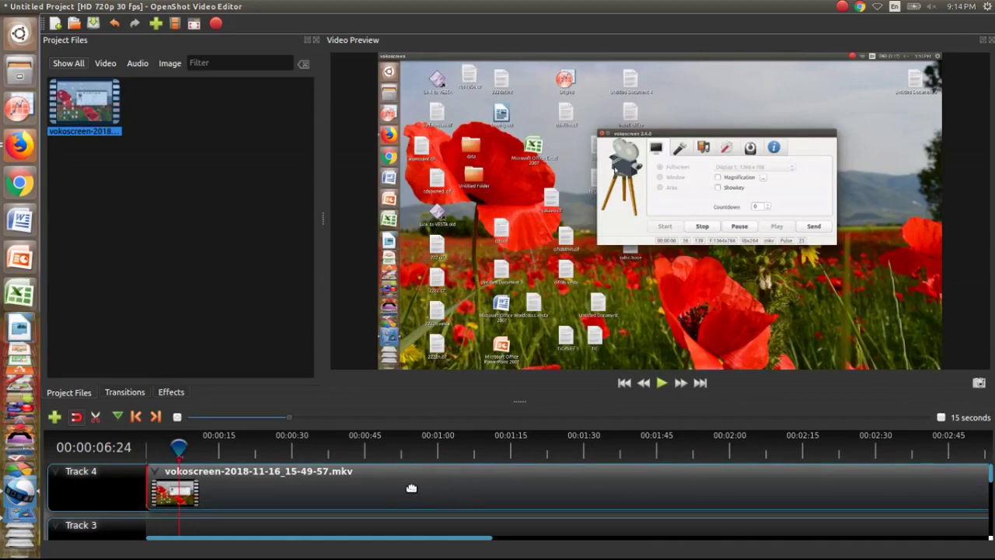
- Razor-split the clip at 00:00:27:15, turn the razor off, and delete the second part
click(280, 448)
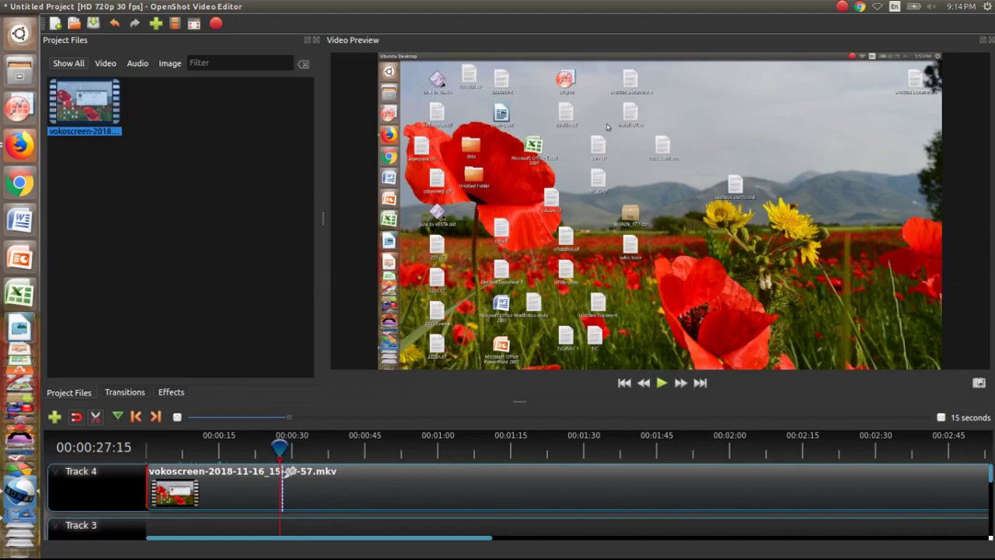
click(287, 474)
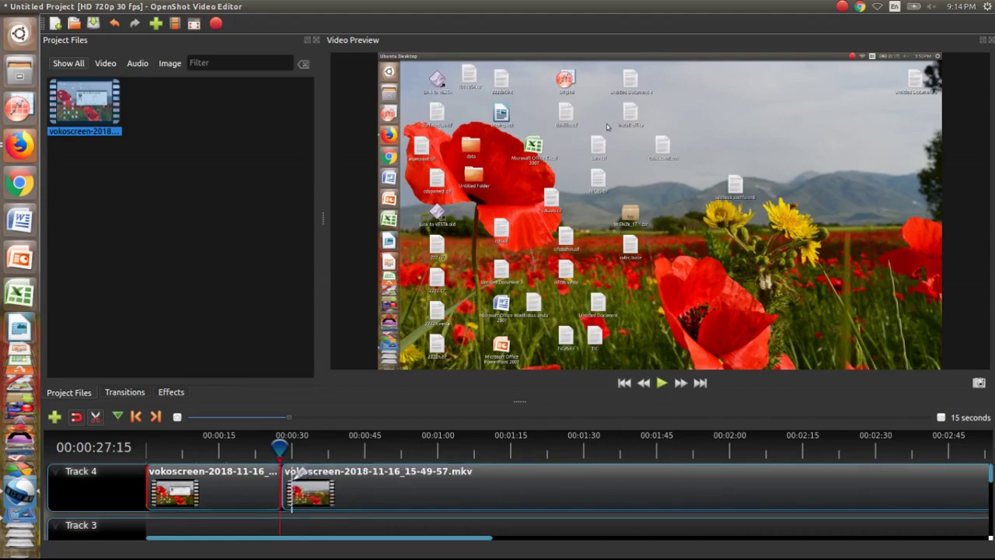
click(95, 416)
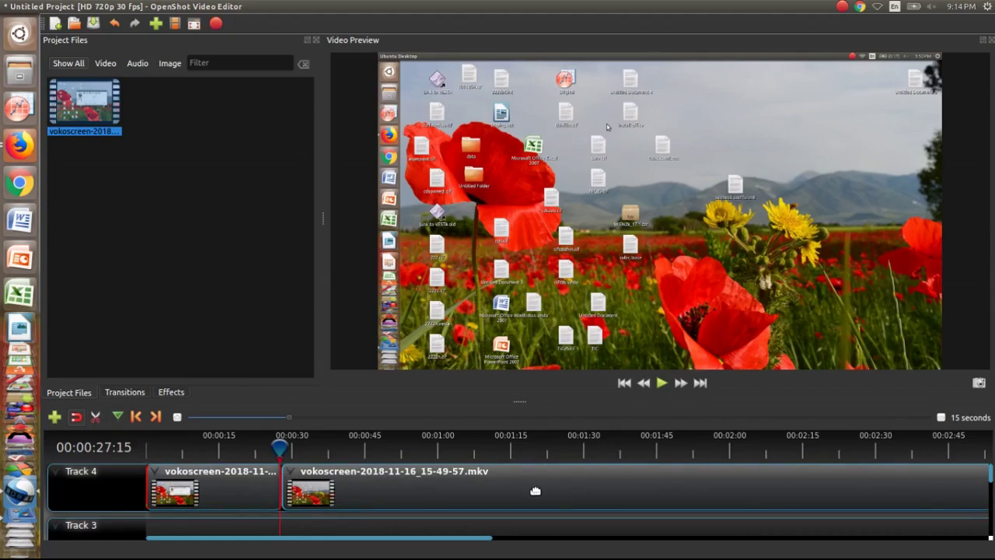
click(485, 492)
key(Delete)
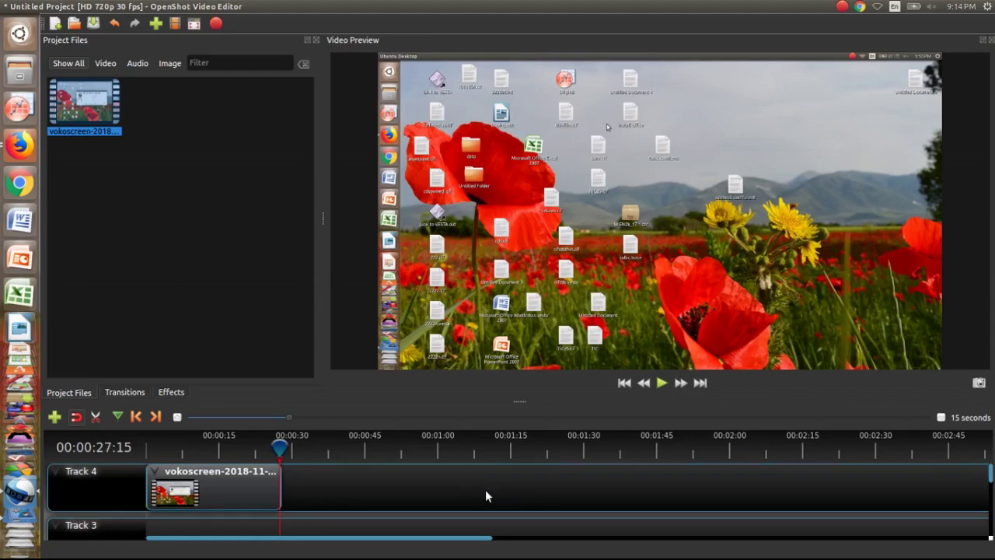
- Drop a Fade transition onto the start of the Track 4 clip
click(116, 394)
click(166, 393)
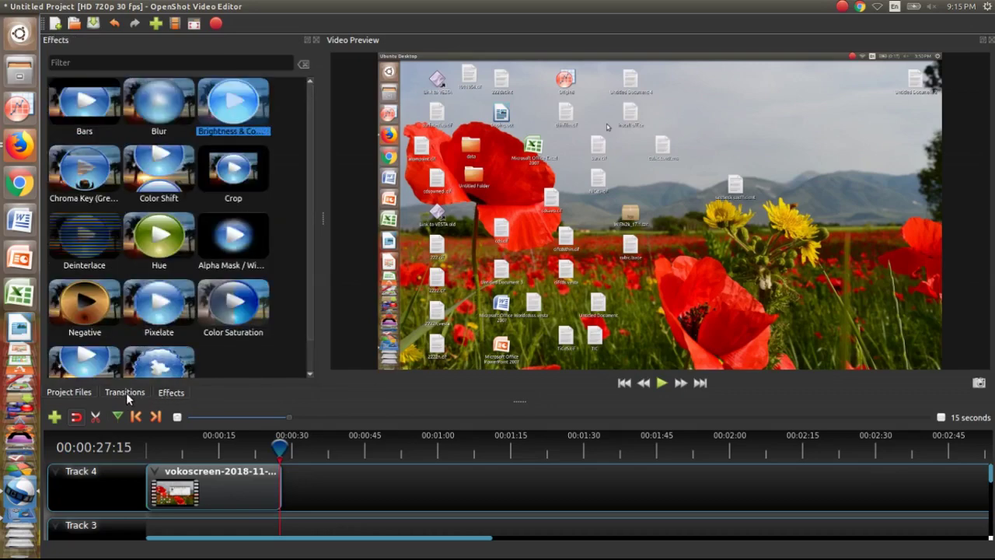
click(126, 392)
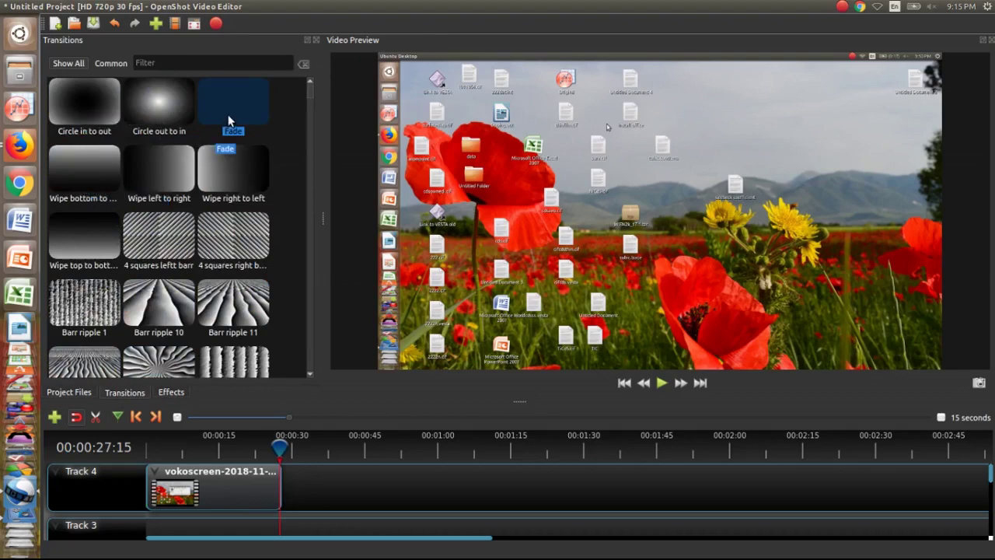
drag(228, 117, 156, 489)
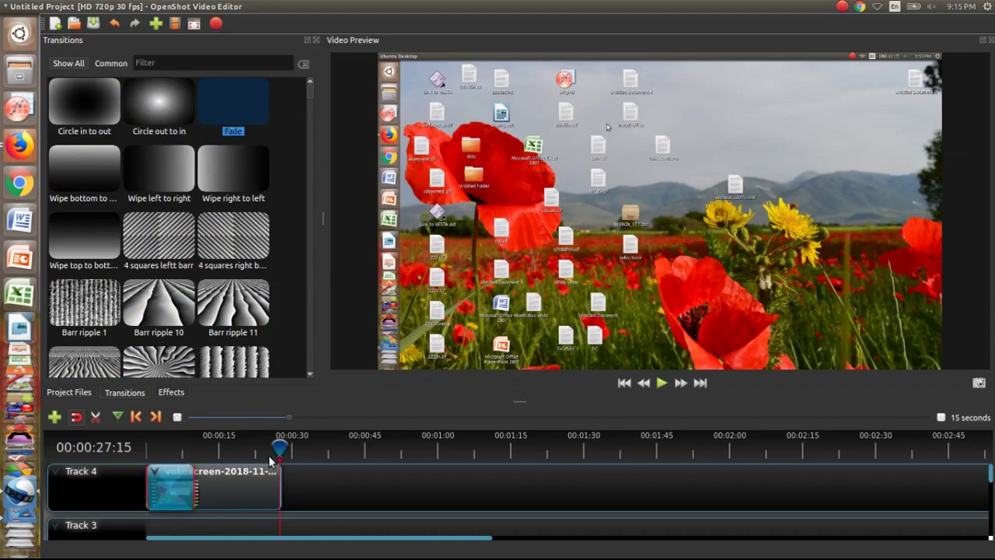
- Rewind the playhead to the timeline start and play back the fade preview
drag(278, 449, 146, 449)
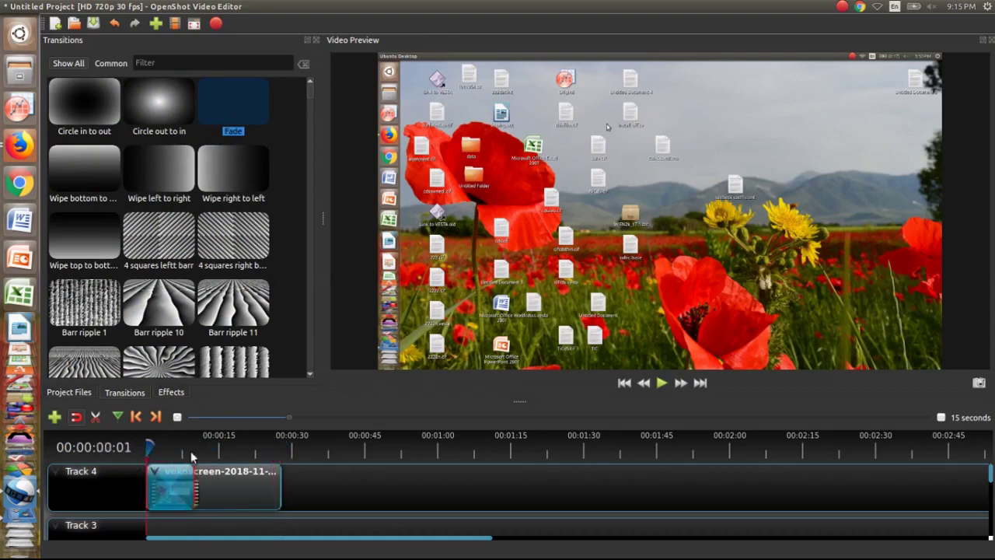
click(660, 383)
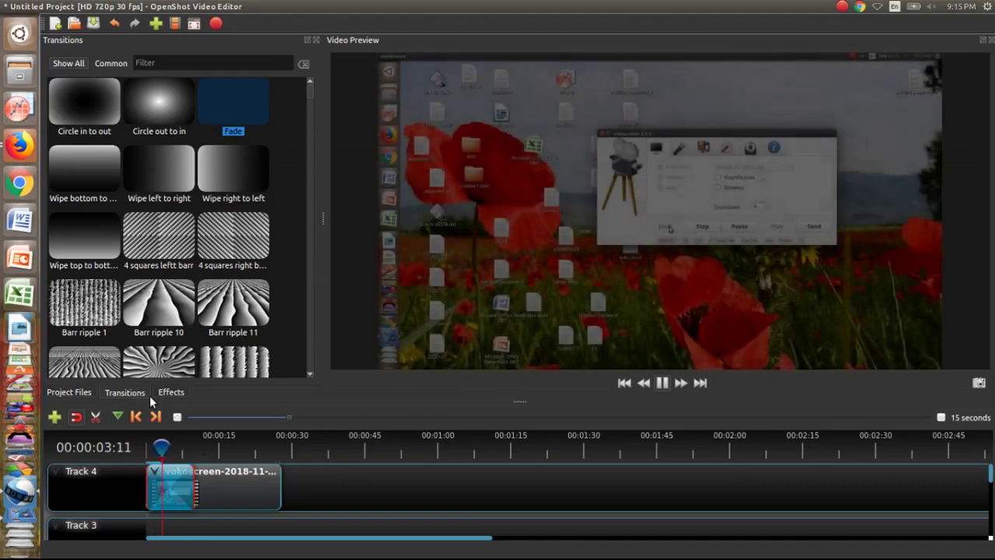
click(174, 395)
- Drop the Negative effect onto the Track 4 vokoscreen clip, then bring up Export Video
drag(84, 303, 222, 486)
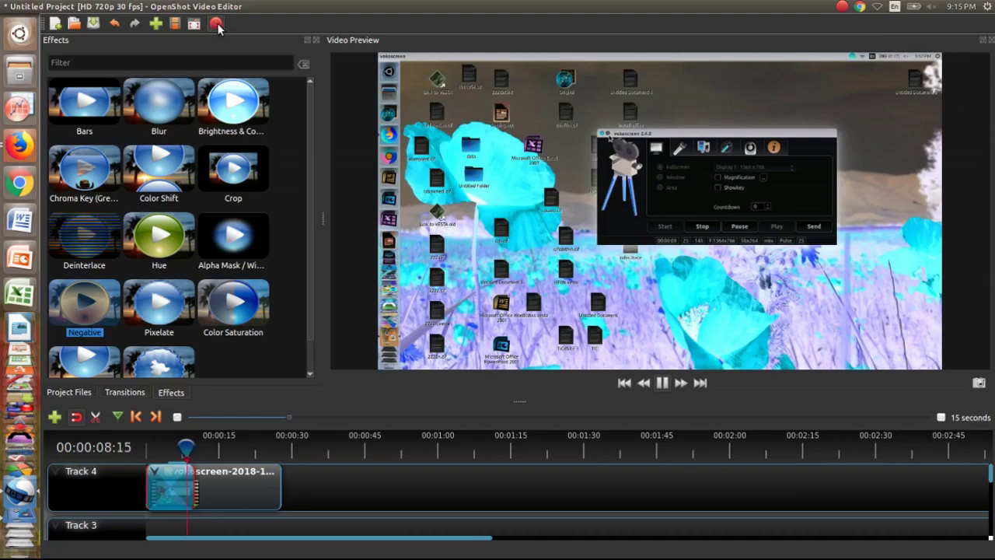
click(218, 27)
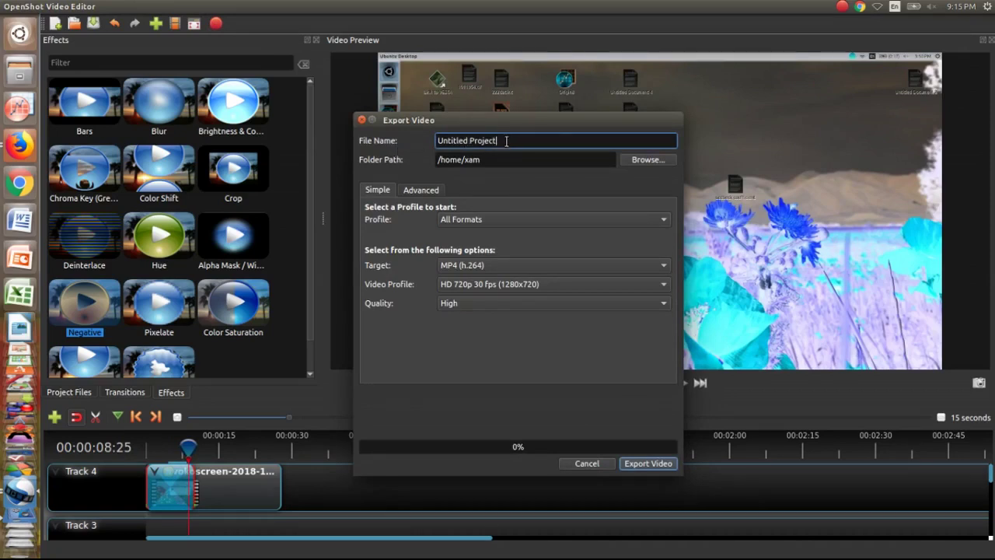
- Set the export output folder to /home/xam/1444 through the folder picker
drag(498, 141, 440, 140)
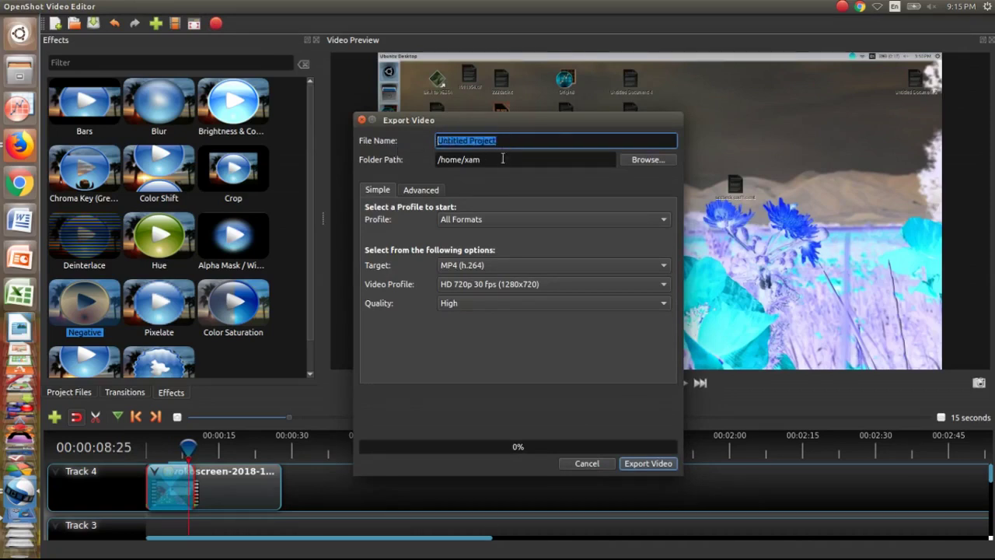
click(643, 161)
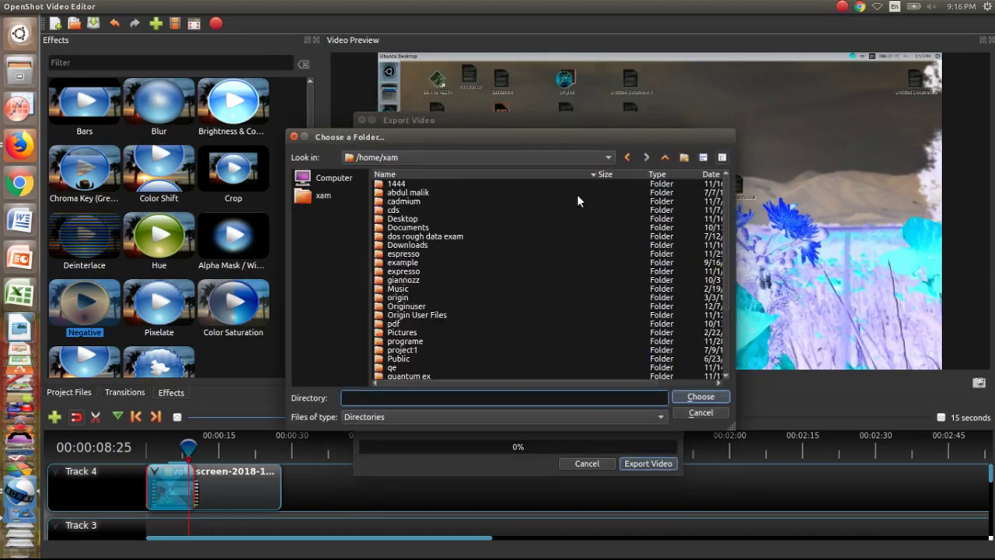
double_click(391, 183)
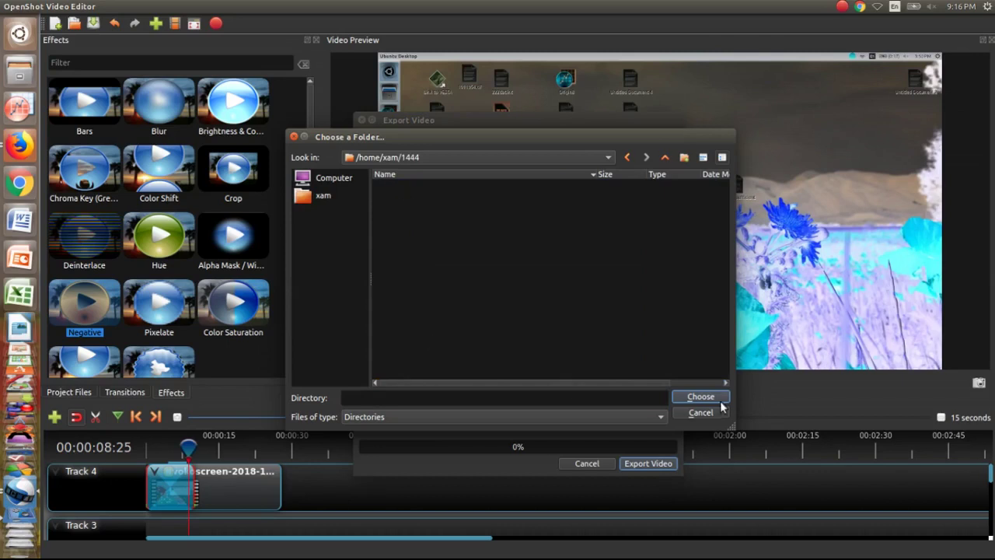
click(696, 398)
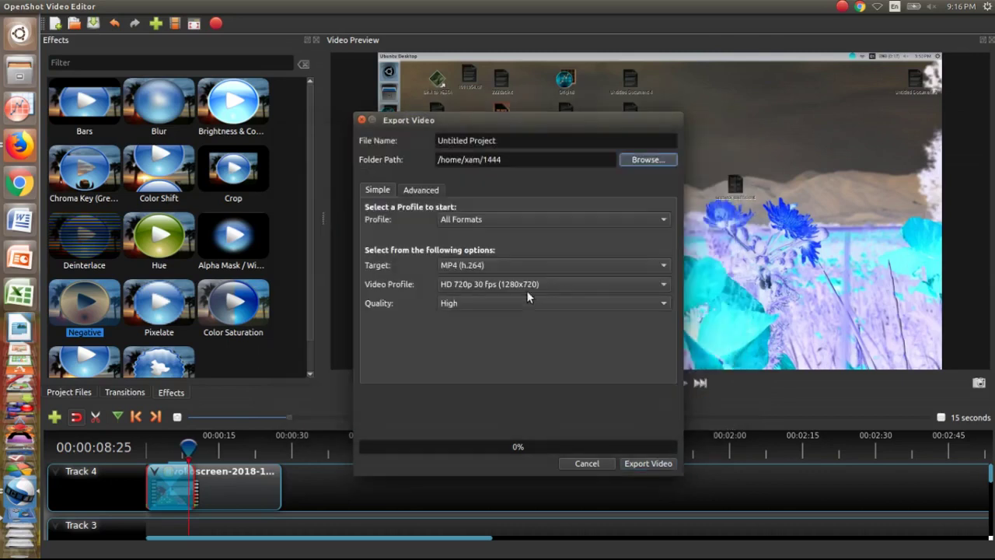
- Export as All Formats, MP4 (h.264), HD 720p 25 fps (1280x720), High quality, and start rendering
click(488, 223)
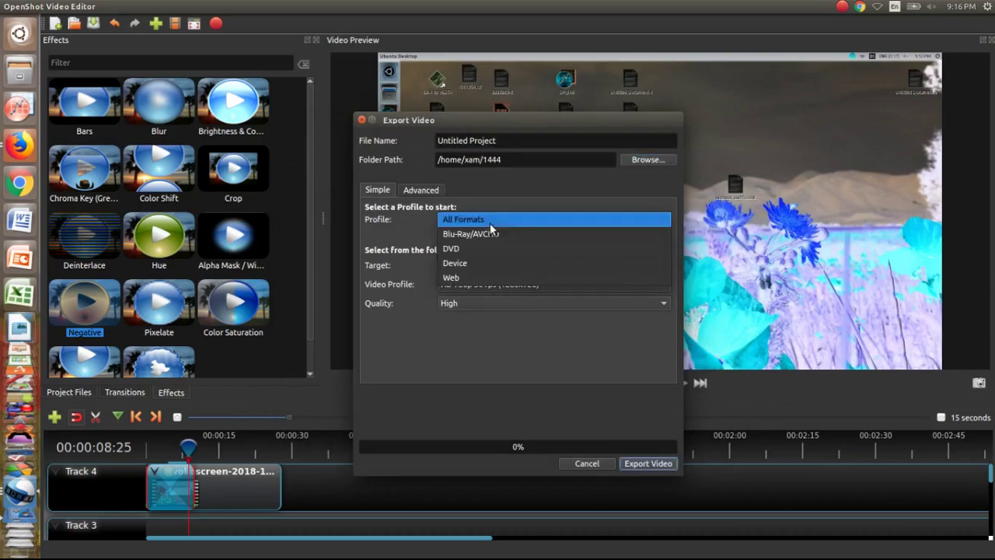
click(429, 282)
click(517, 267)
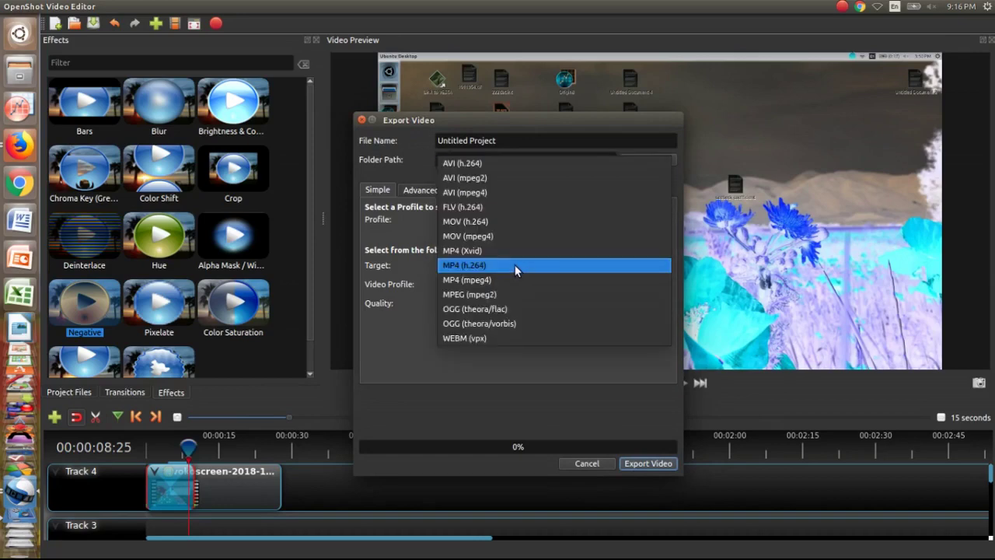
click(420, 285)
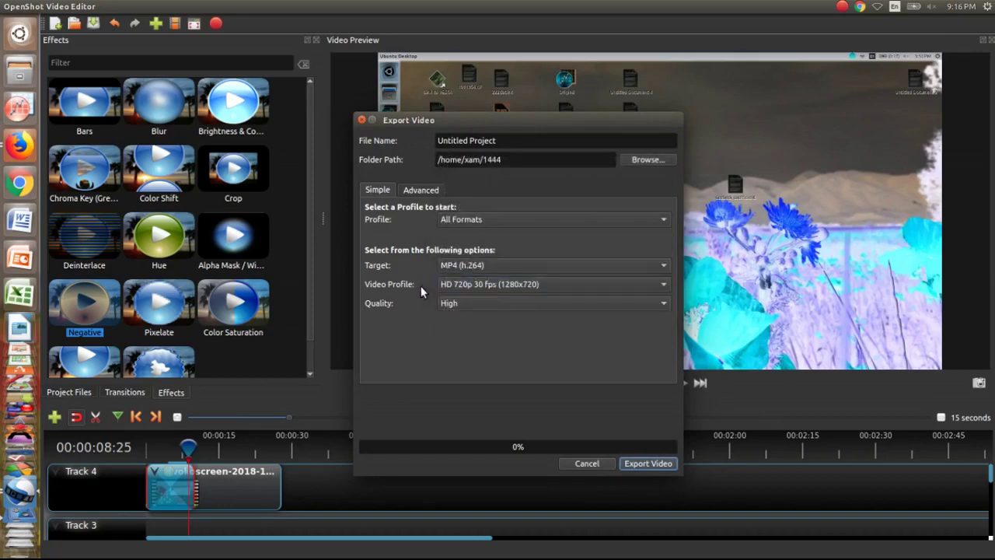
click(517, 282)
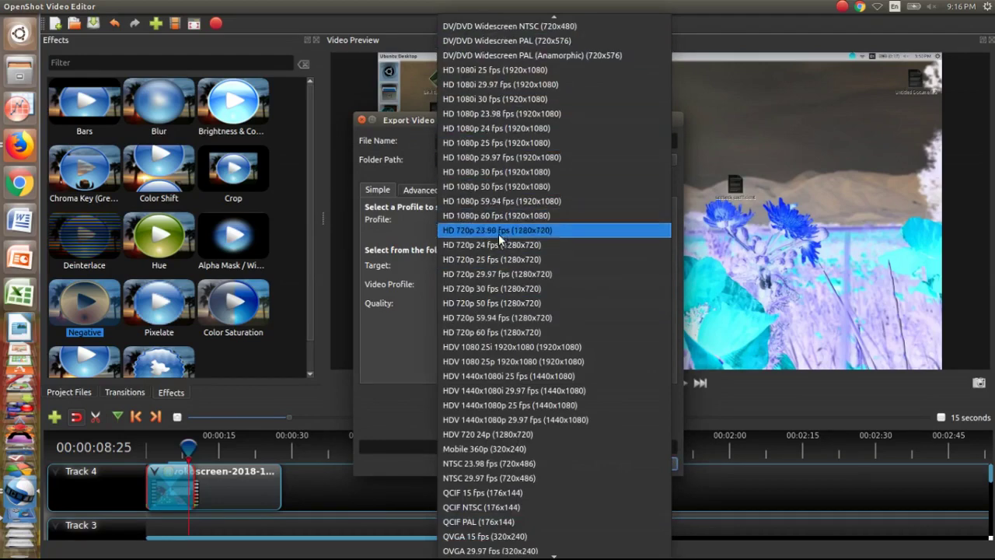
click(534, 261)
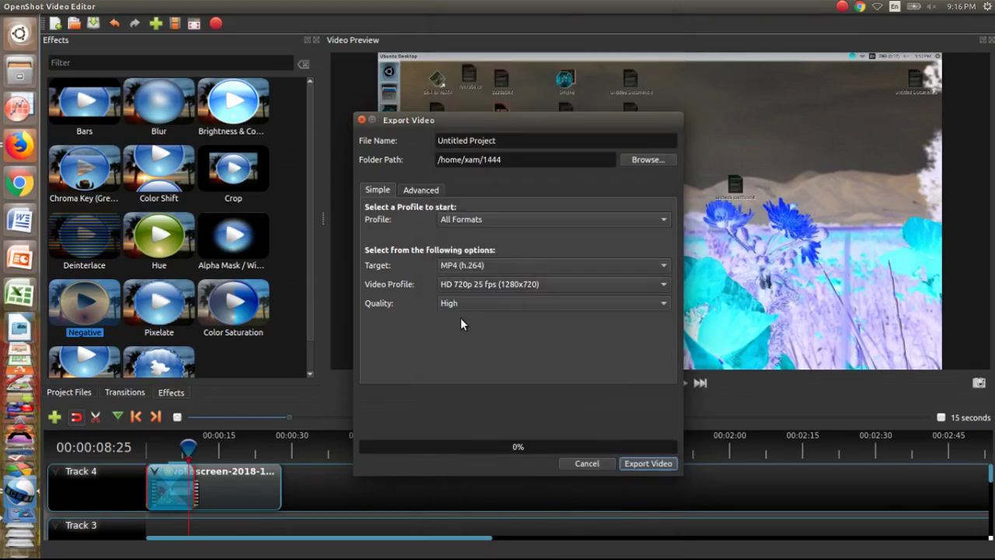
click(490, 307)
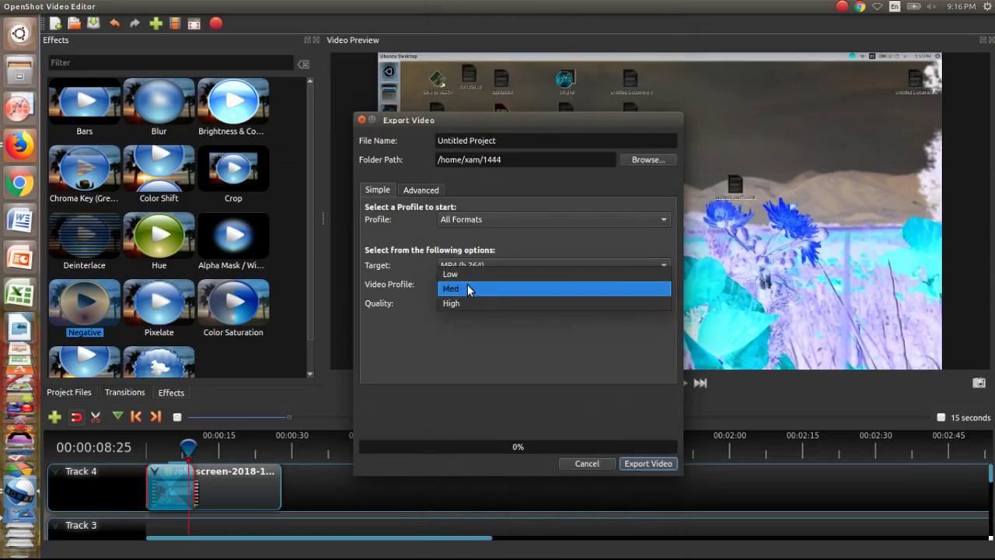
click(490, 356)
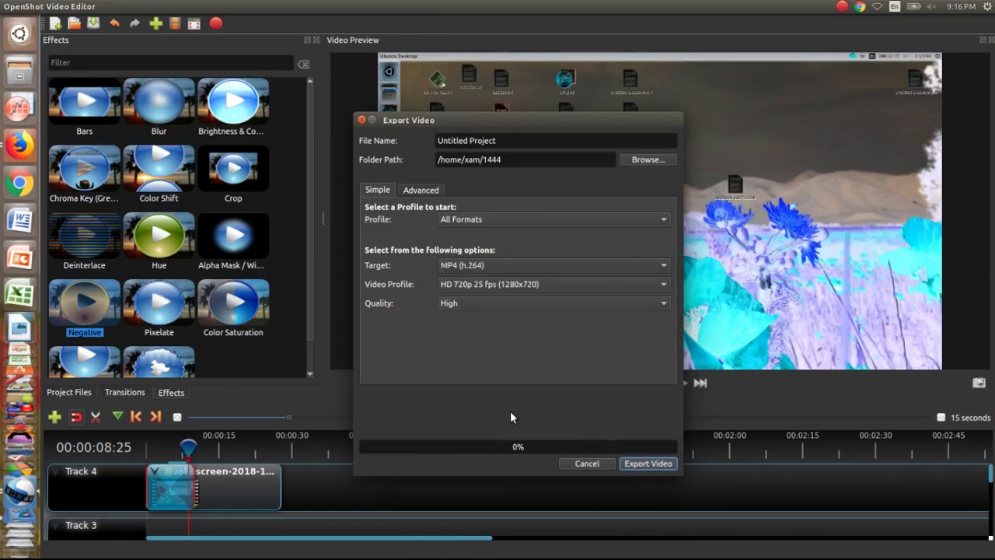
key(Return)
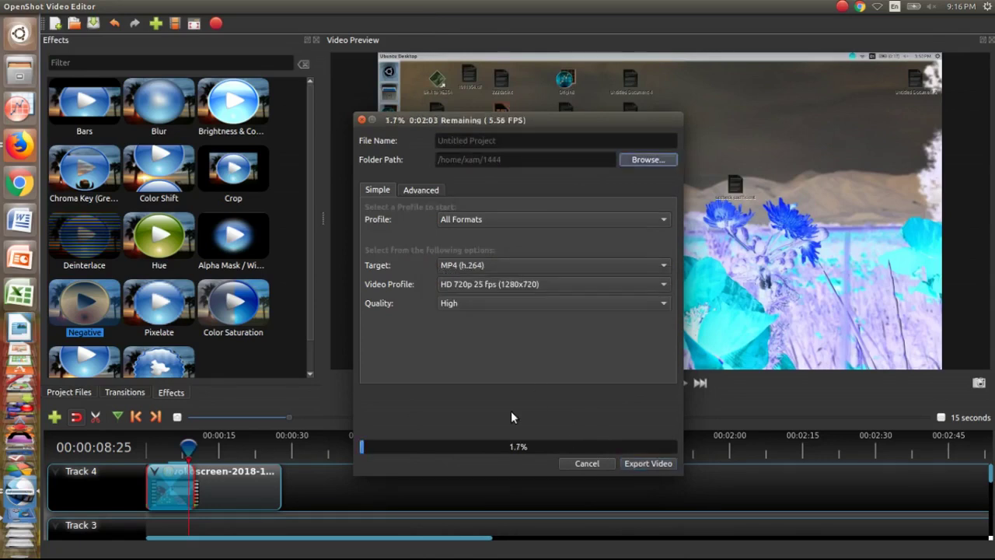